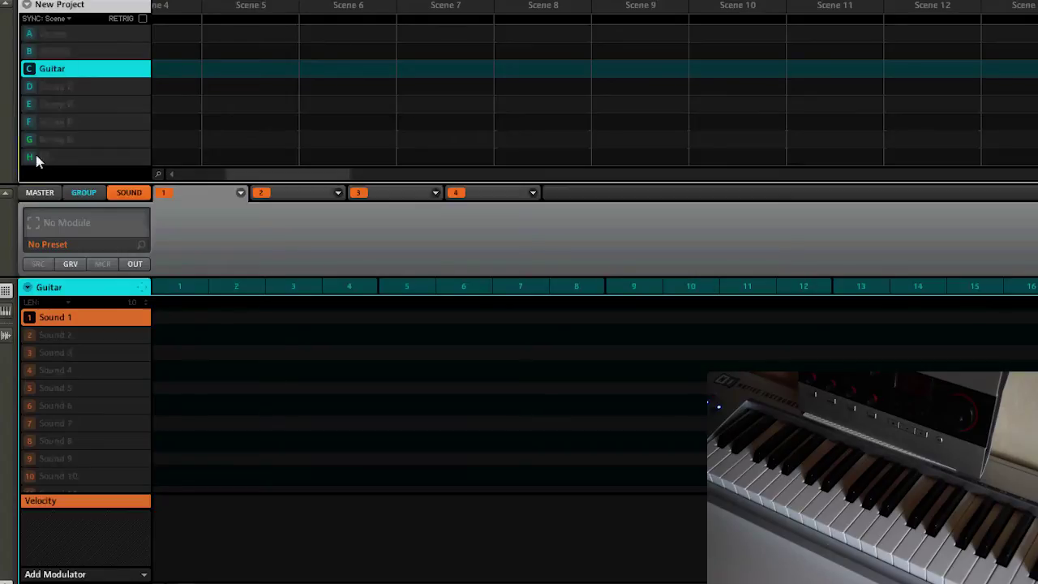
# - Rename sound 1 to 'Guitar Input'
pyautogui.doubleClick(68, 322)
pyautogui.write('Guitar Inp')
pyautogui.press('BackSpace')
pyautogui.press('BackSpace')
pyautogui.write('nput')
pyautogui.press('Return')
# - Load the Kontakt 4 plug-in into slot 1 of the Guitar Input sound
pyautogui.click(240, 195)
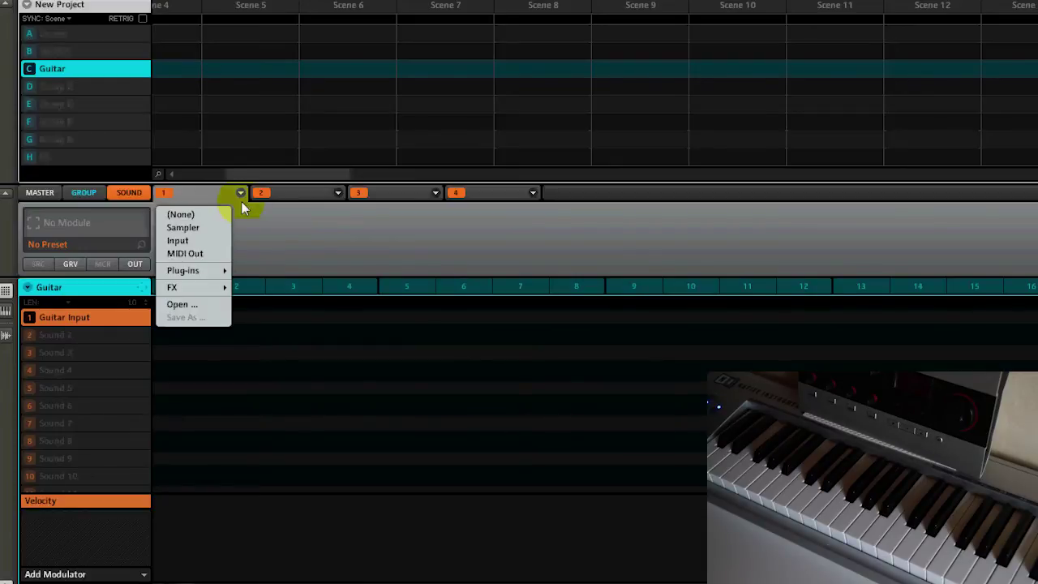
pyautogui.moveTo(219, 275)
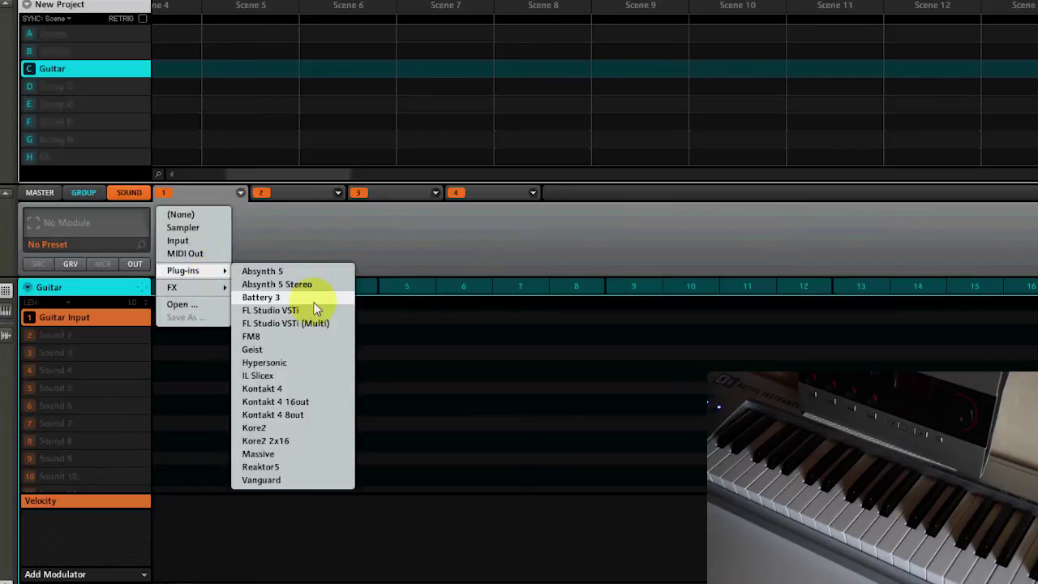
pyautogui.click(304, 389)
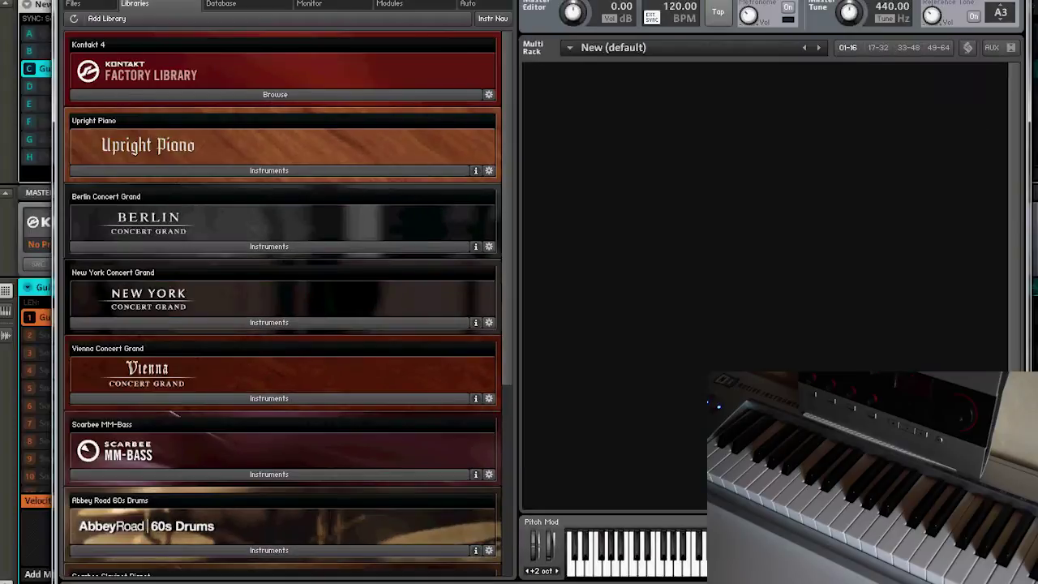
# - Load Nylon Guitar.nki from the Factory Library's Band > 5 - Guitar folder into Kontakt
pyautogui.click(125, 95)
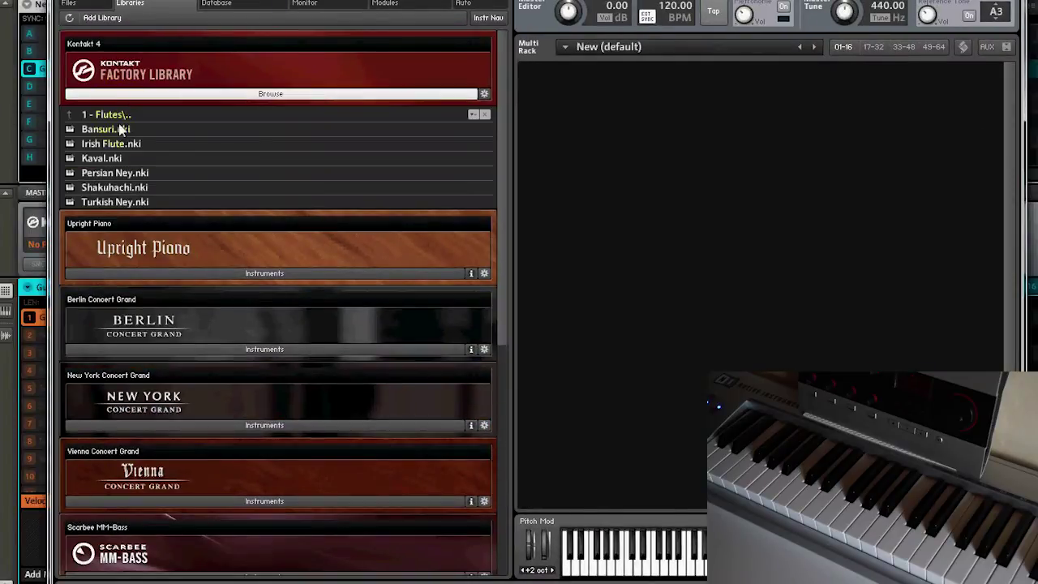
pyautogui.click(120, 120)
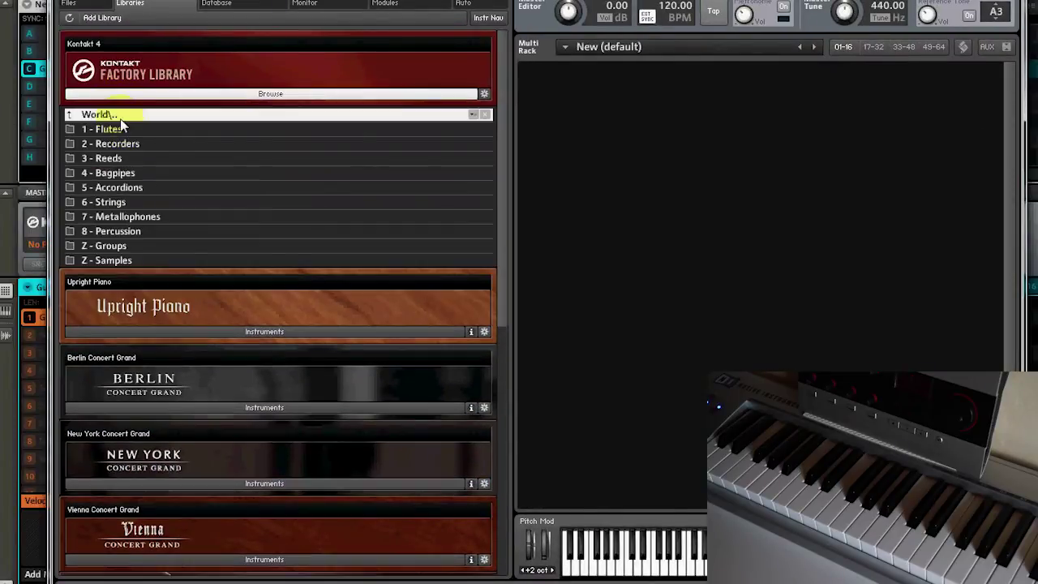
pyautogui.click(117, 127)
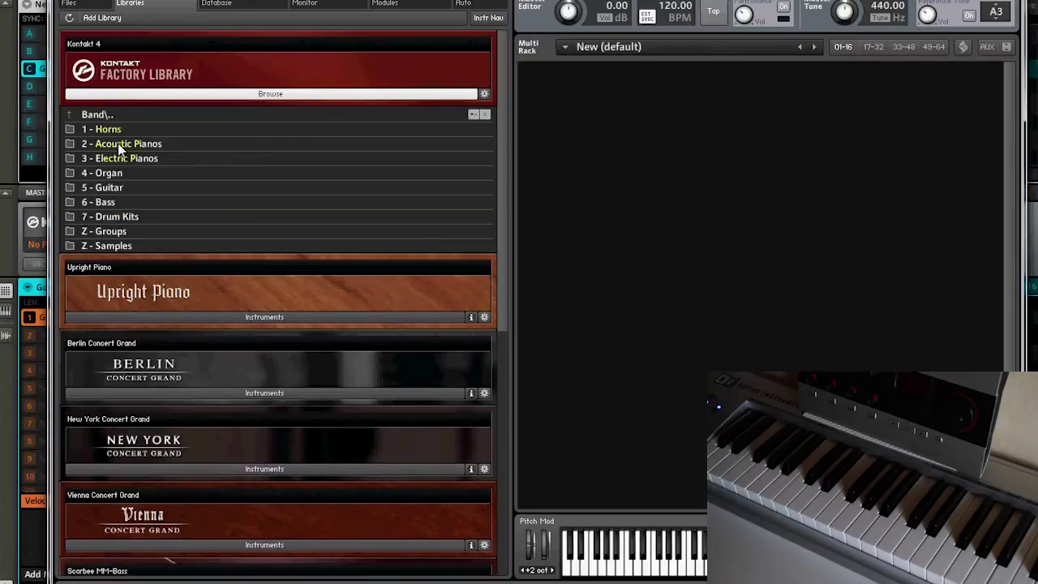
pyautogui.click(110, 189)
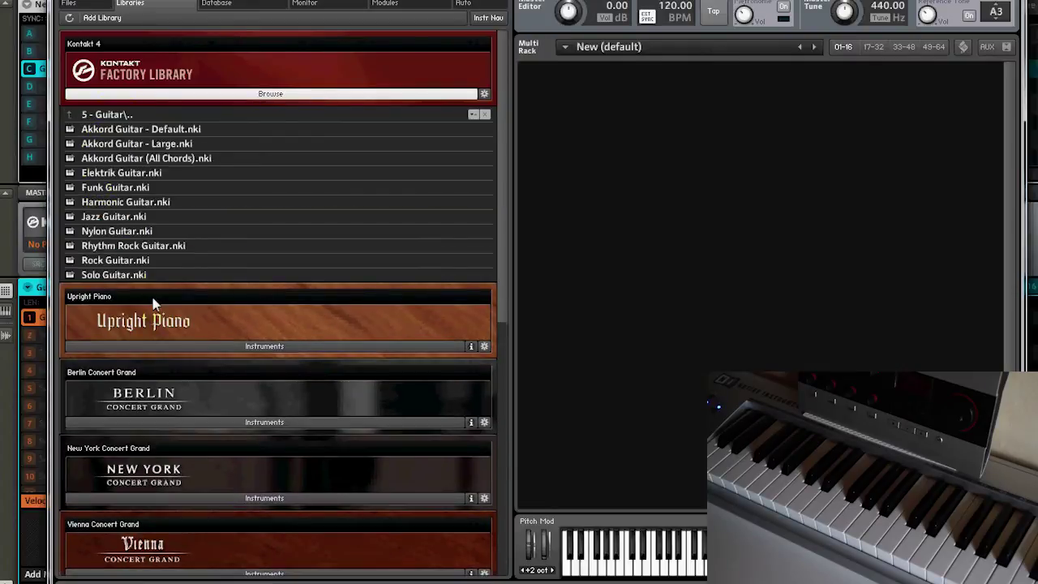
pyautogui.moveTo(116, 231); pyautogui.dragTo(671, 190)
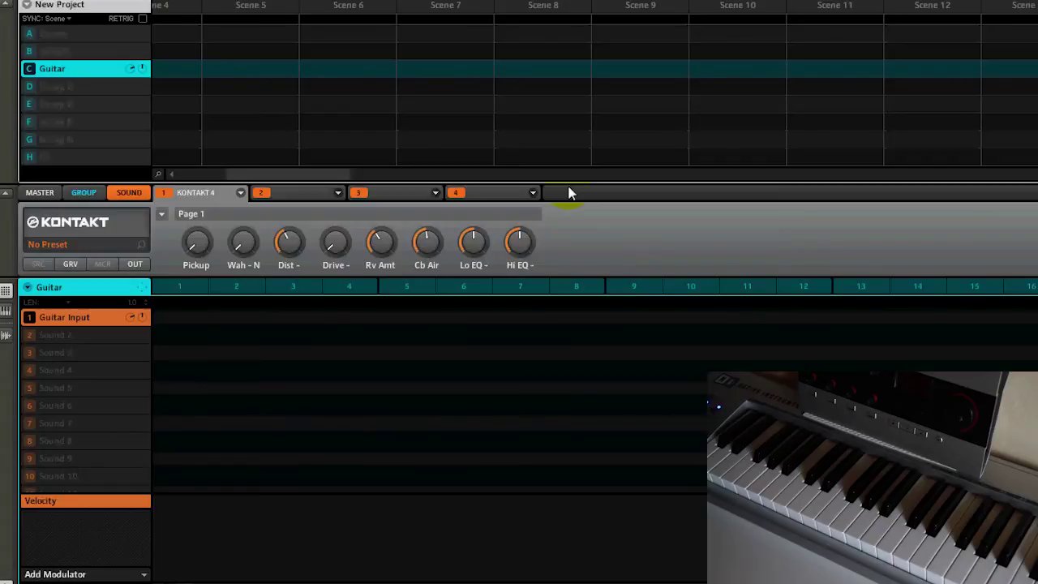
# - Put the Guitar Rig 4 effect in slot 1 of sound 2
pyautogui.click(81, 334)
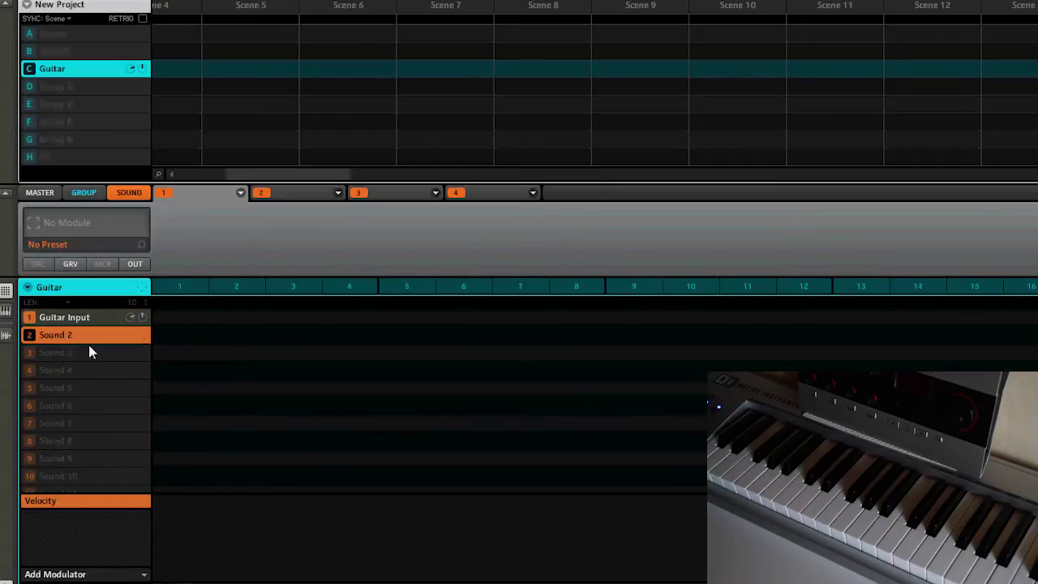
pyautogui.click(240, 194)
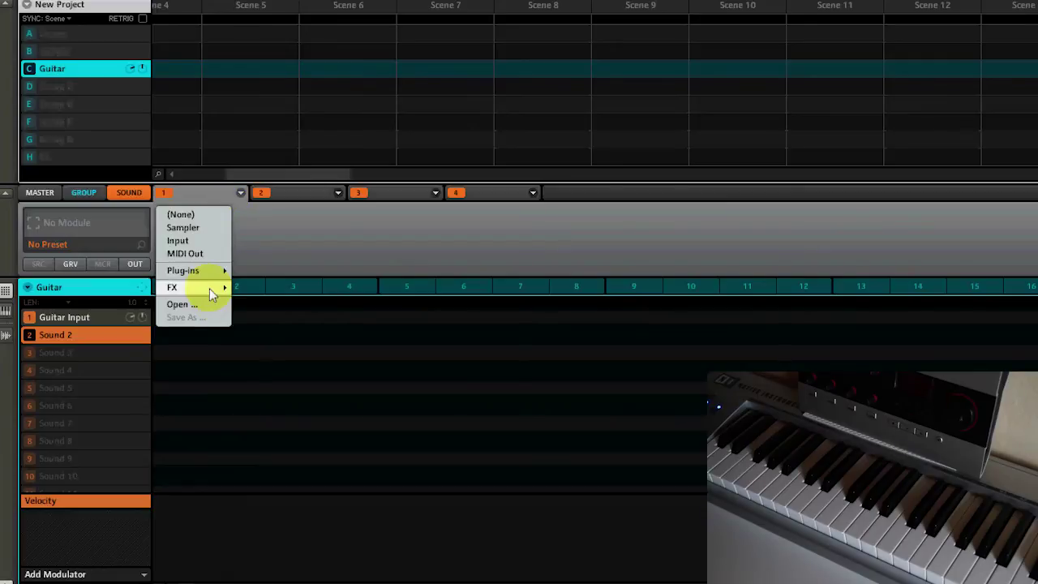
pyautogui.moveTo(210, 287)
pyautogui.moveTo(283, 578)
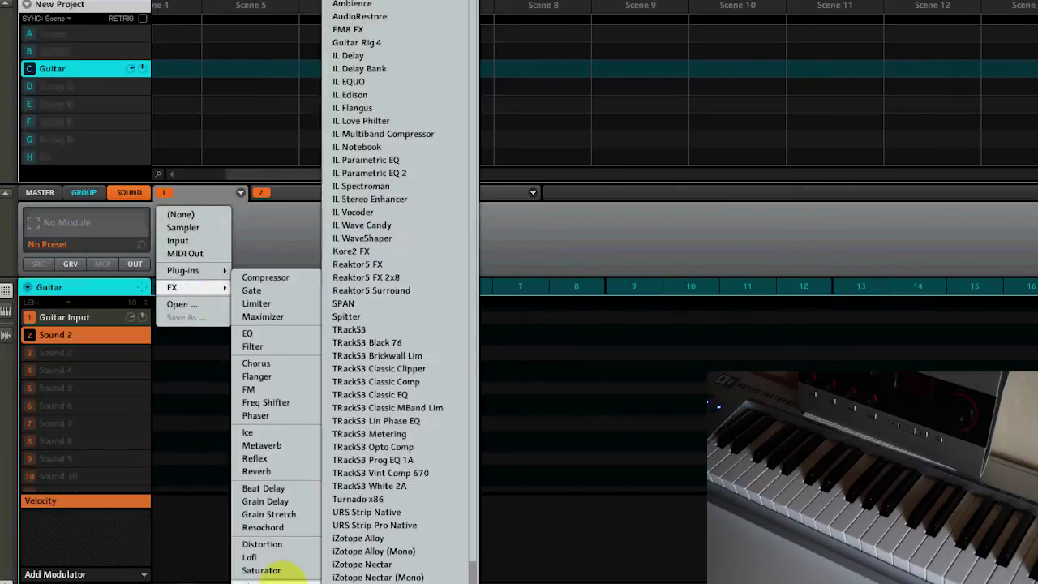
pyautogui.click(378, 44)
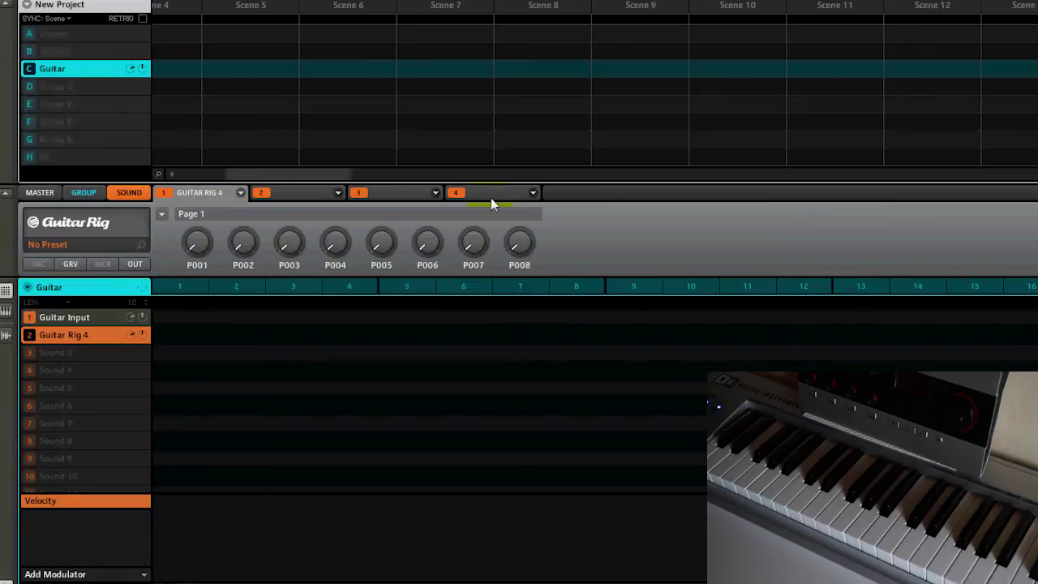
pyautogui.click(213, 196)
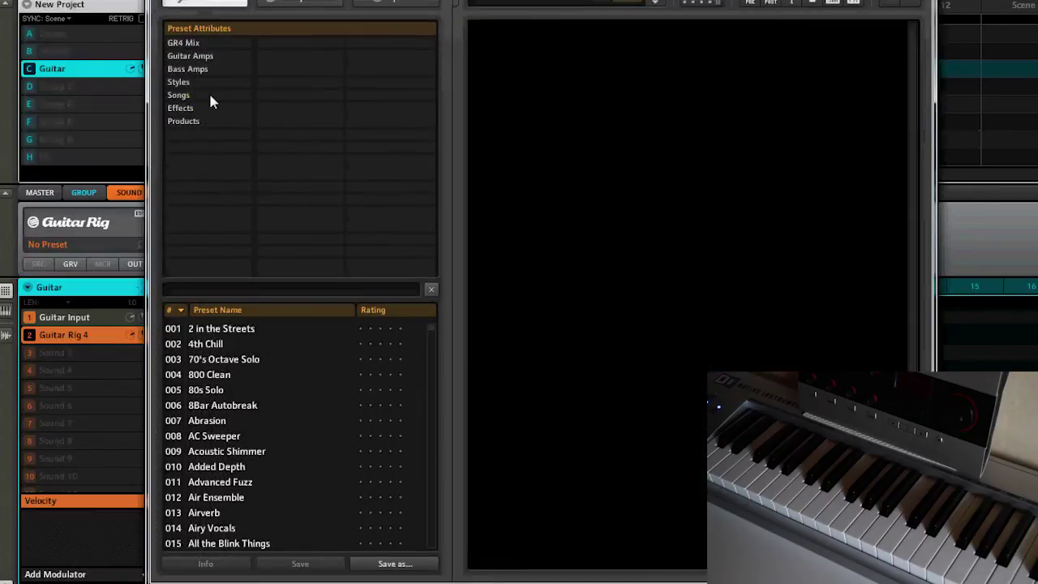
# - Load the Rammfire preset 012 Pure Rammfire B in Guitar Rig 4, then close its editor
pyautogui.click(199, 122)
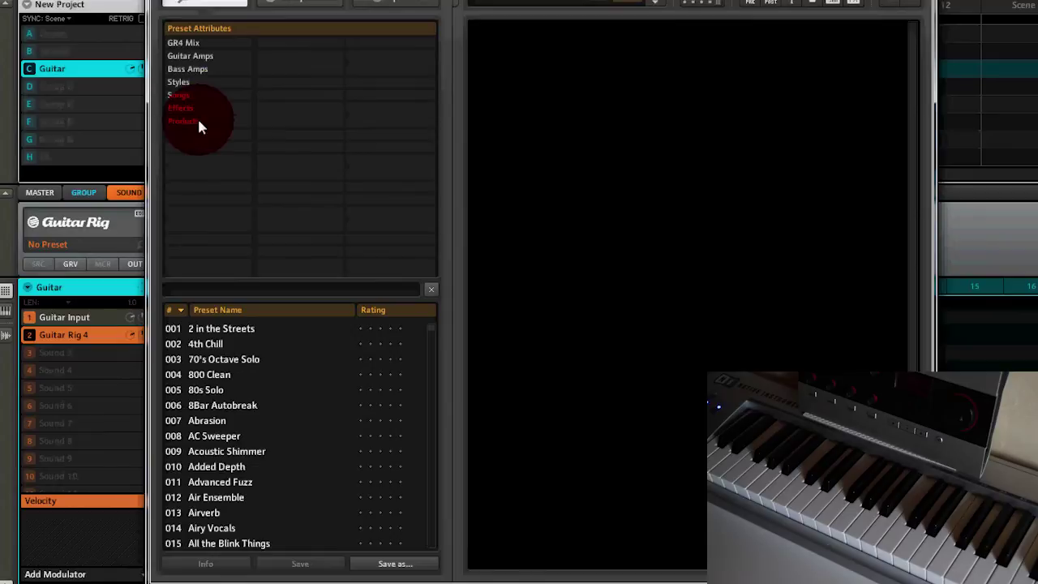
pyautogui.click(292, 56)
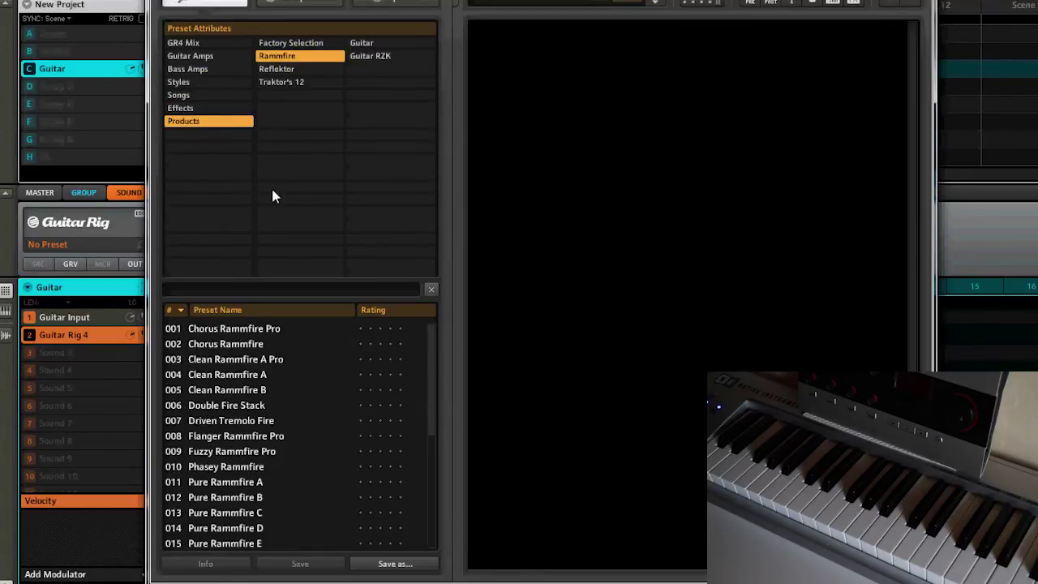
pyautogui.click(253, 502)
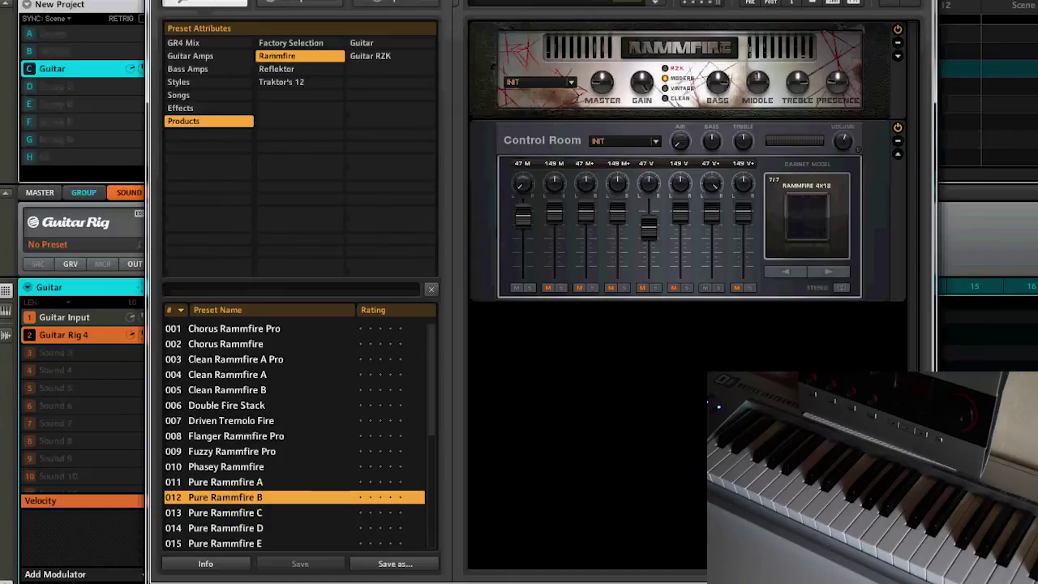
pyautogui.hotkey('alt', 'p')
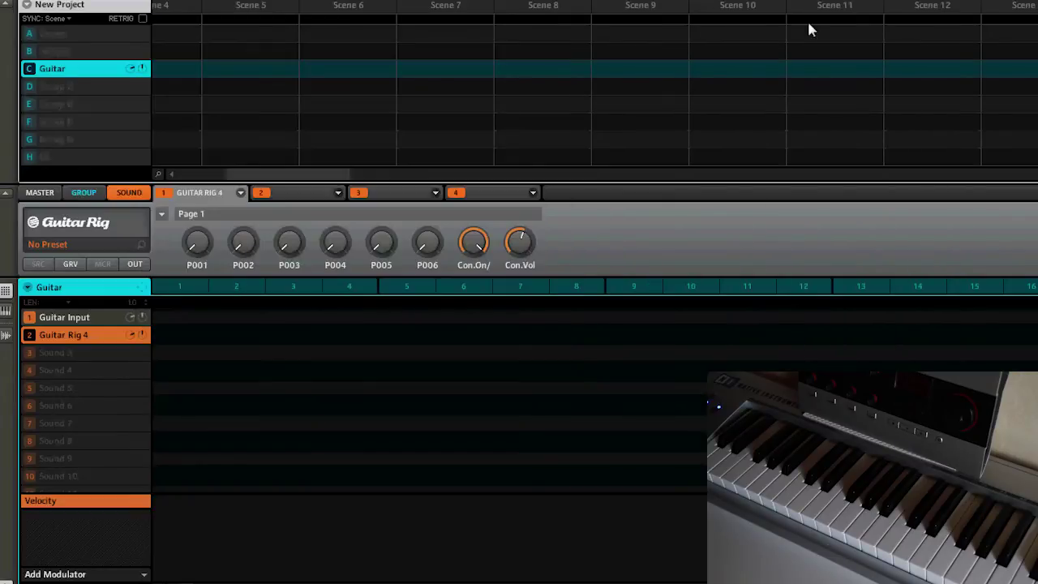
# - Set Guitar Input's Main Output to C: Guitar Rig 4, then return to the SRC page
pyautogui.click(80, 318)
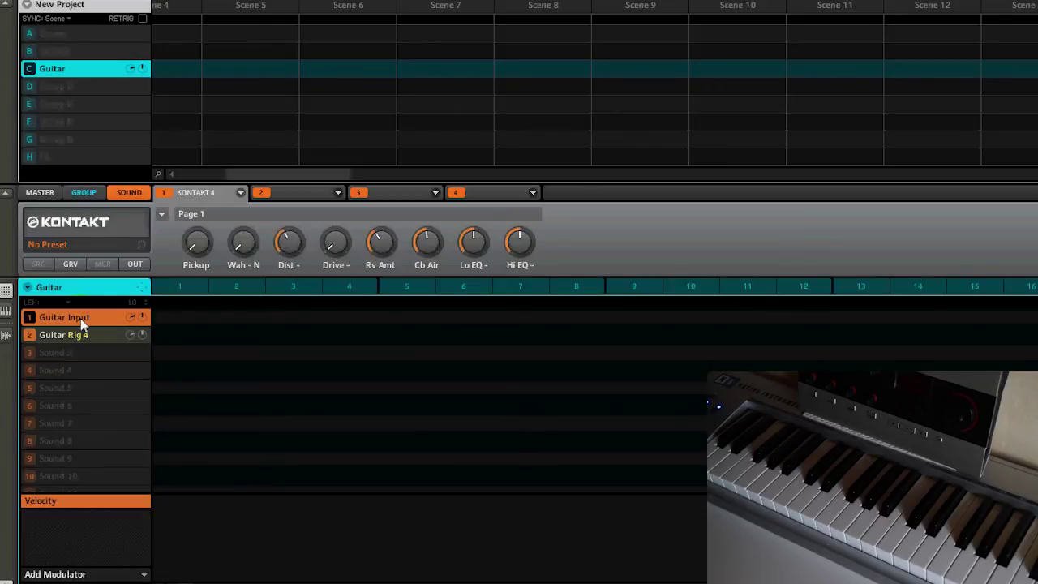
pyautogui.click(135, 264)
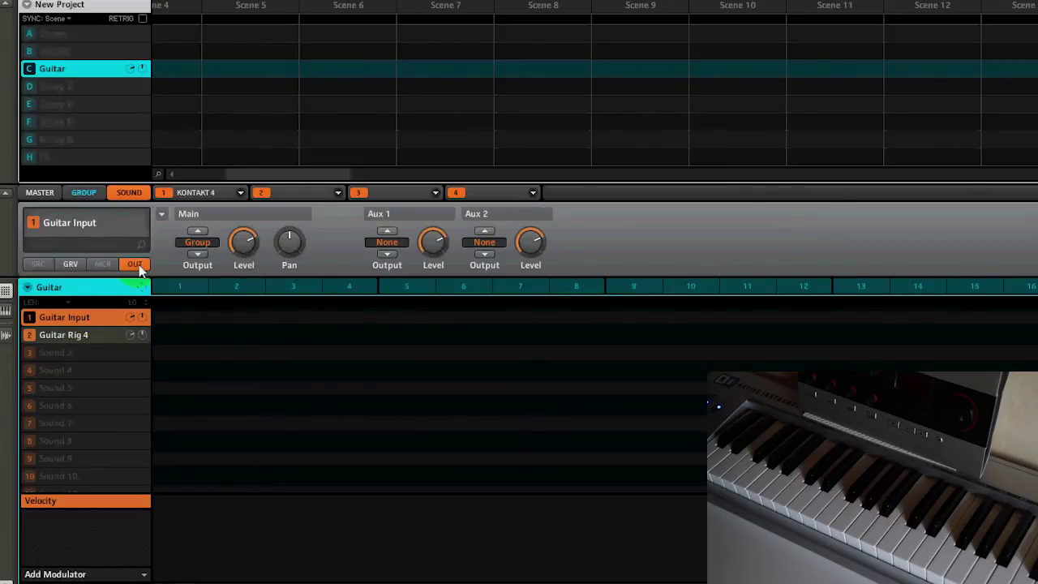
pyautogui.click(206, 243)
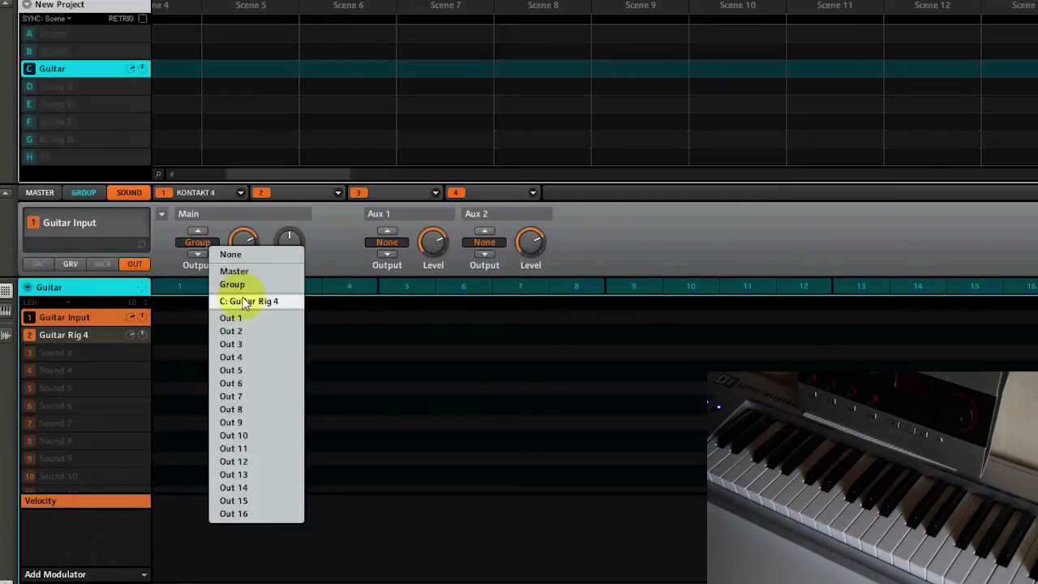
pyautogui.click(245, 301)
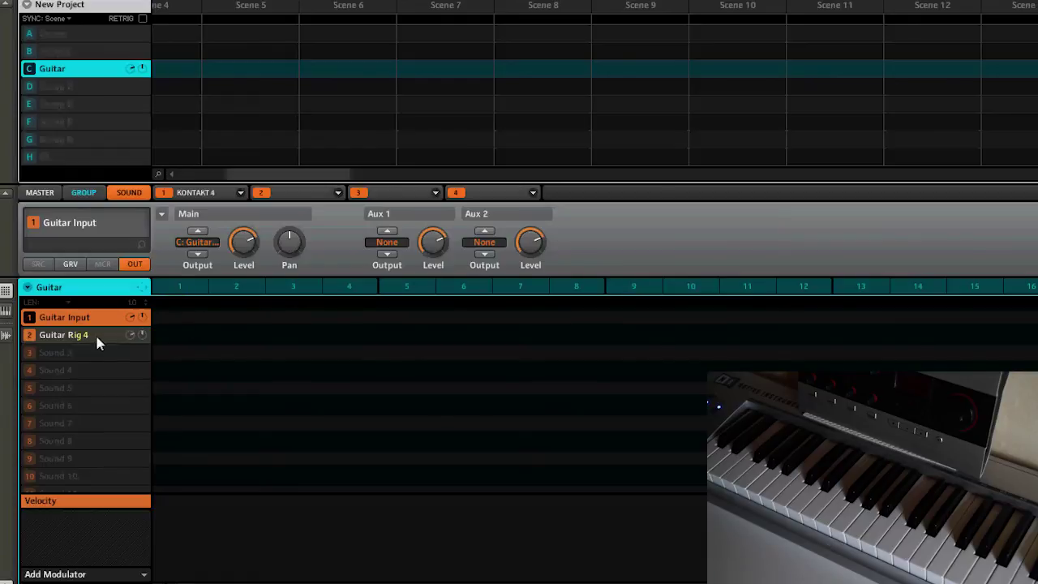
pyautogui.click(166, 198)
pyautogui.click(106, 287)
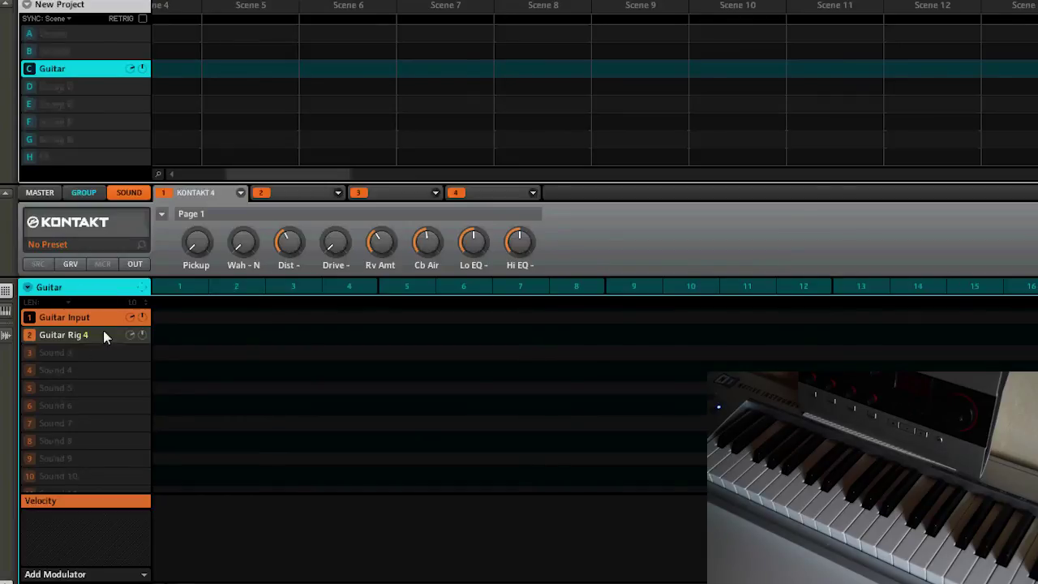
# - Load preset 023 Rammfire Lead A in Guitar Rig 4 and go back to Guitar Input
pyautogui.click(103, 335)
pyautogui.click(140, 217)
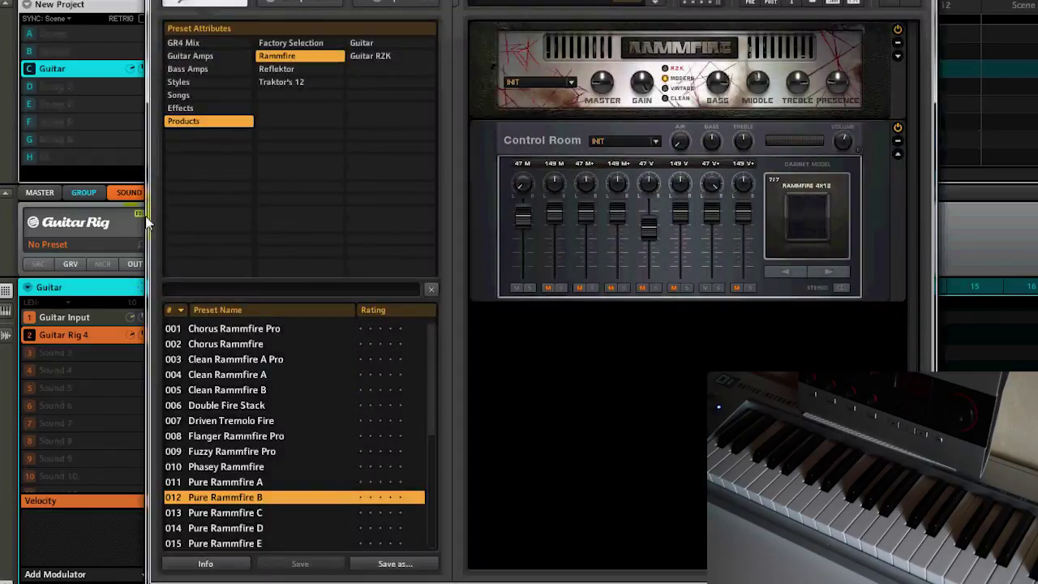
pyautogui.scroll(-4, 261, 401)
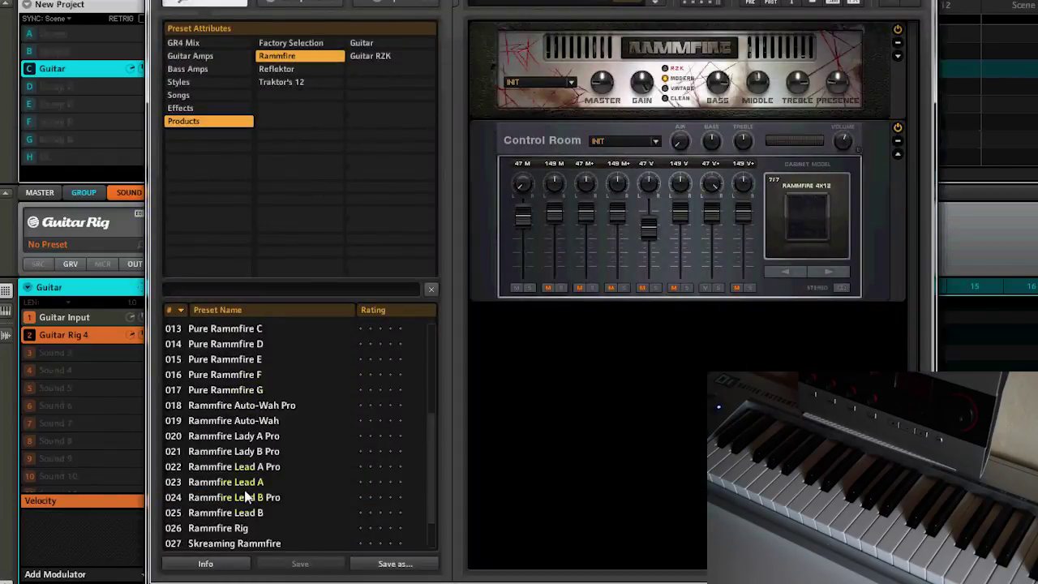
pyautogui.click(242, 489)
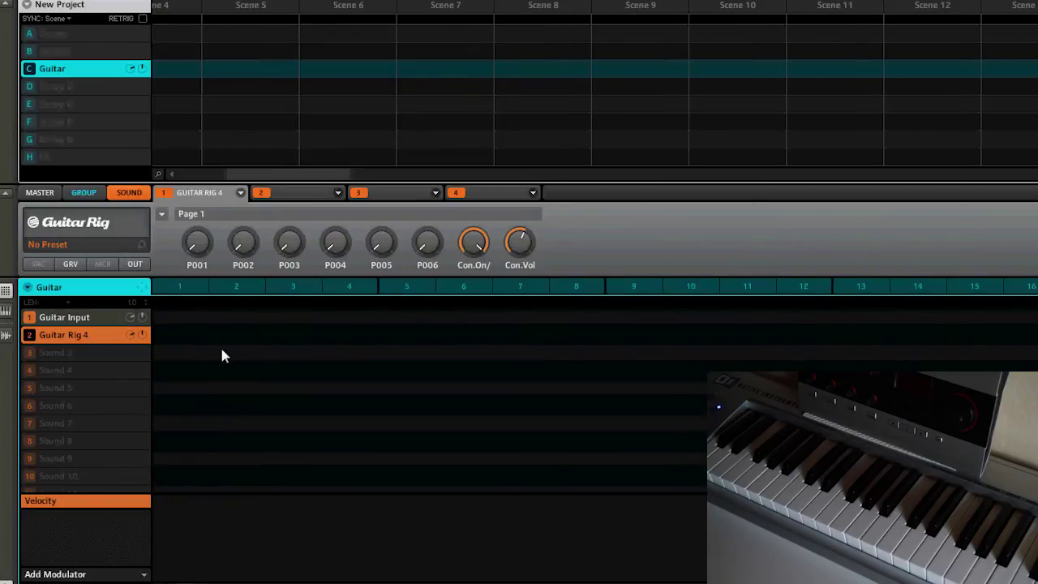
pyautogui.click(89, 317)
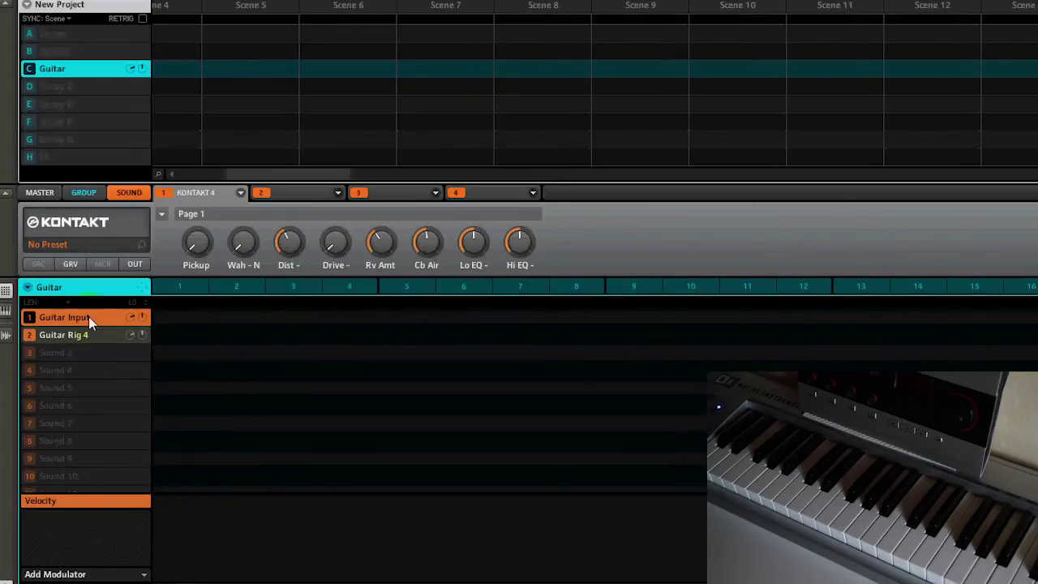
# - Replace Nylon Guitar with Jazz Basic.nki from Band > 4 - Organ in Kontakt
pyautogui.click(140, 222)
pyautogui.click(164, 116)
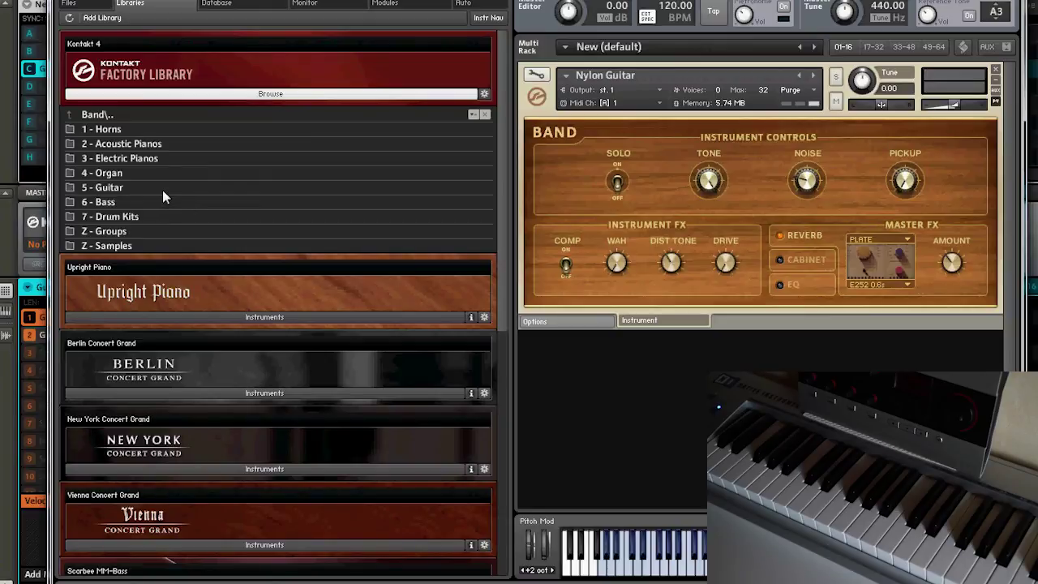
pyautogui.doubleClick(122, 173)
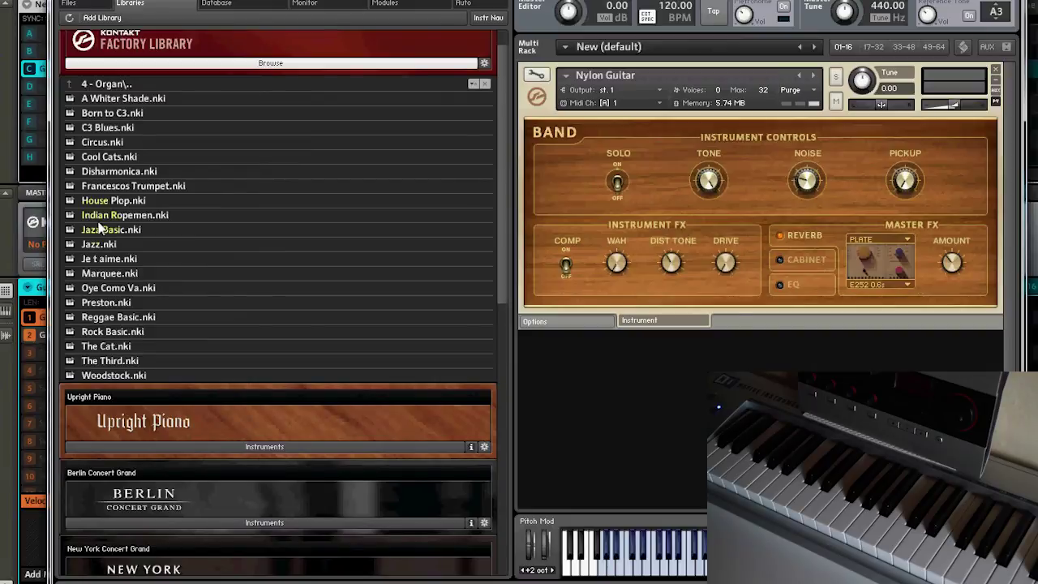
pyautogui.moveTo(100, 230); pyautogui.dragTo(619, 158)
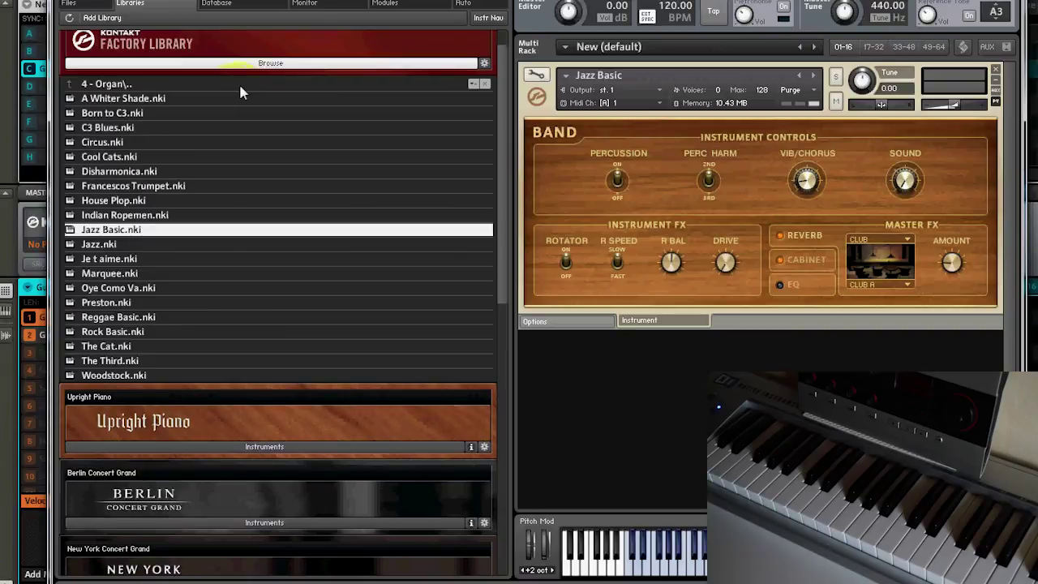
# - Move the Kontakt browser up from the Organ folder to the Band folder
pyautogui.click(232, 86)
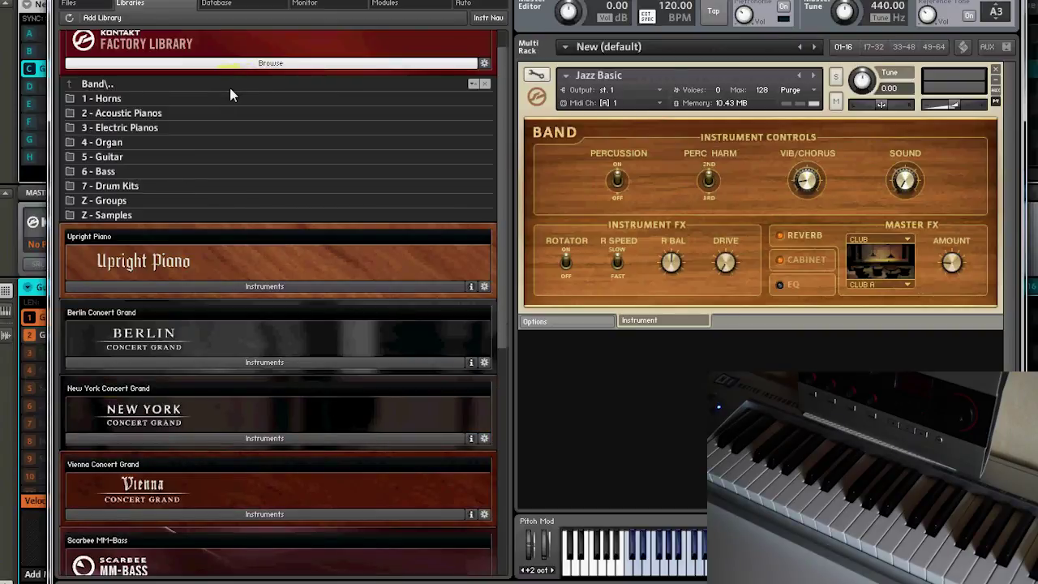